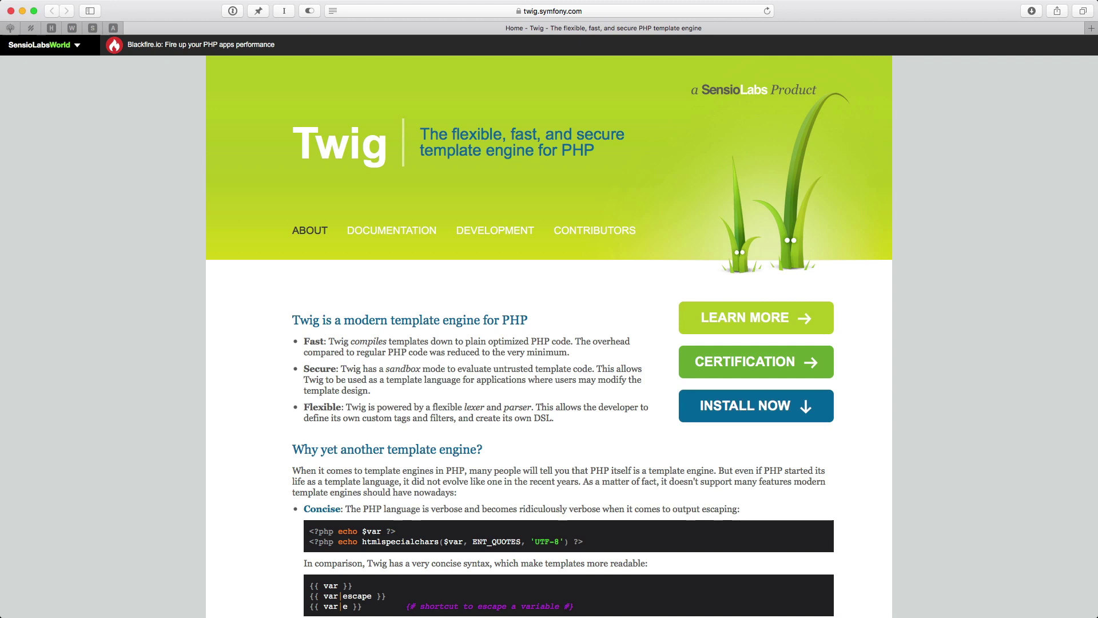
Open Twig's 'Twig for Template Designers' guide and scroll to its IDEs Integration and Variables sections.
{"action": "scroll", "coordinate": [369, 195], "scroll_direction": "down", "scroll_amount": 2}
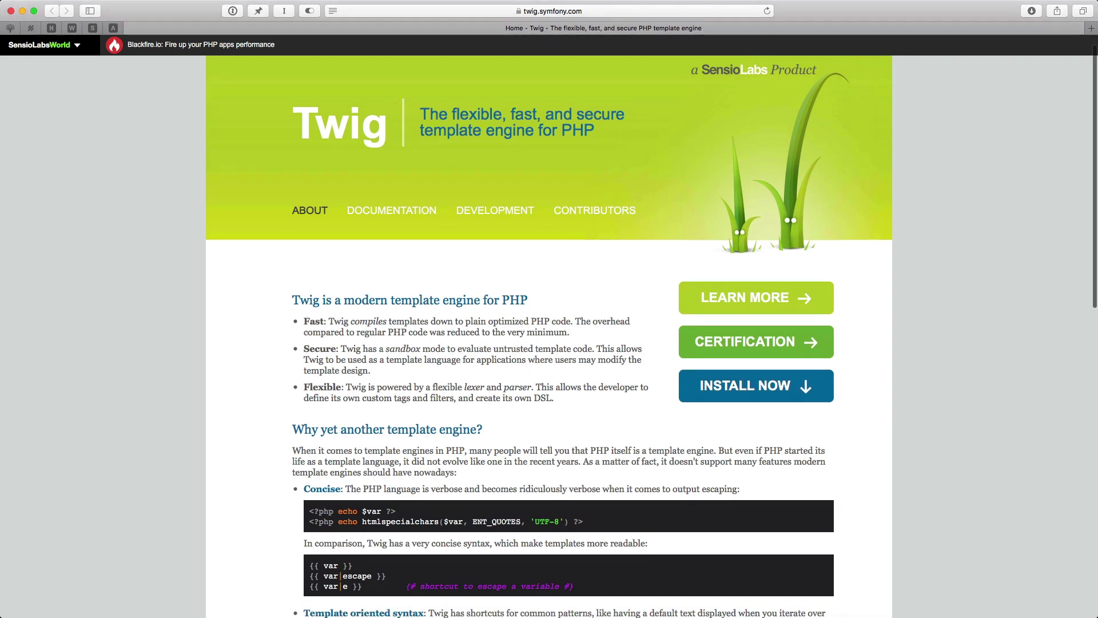
{"action": "left_click", "coordinate": [376, 181]}
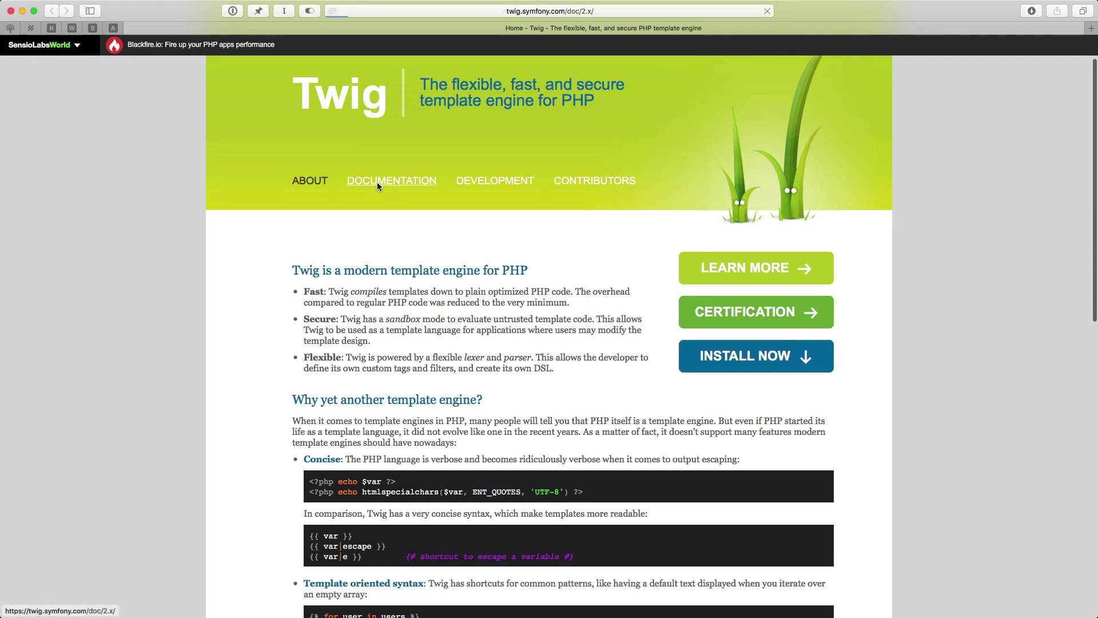
{"action": "left_click", "coordinate": [340, 424]}
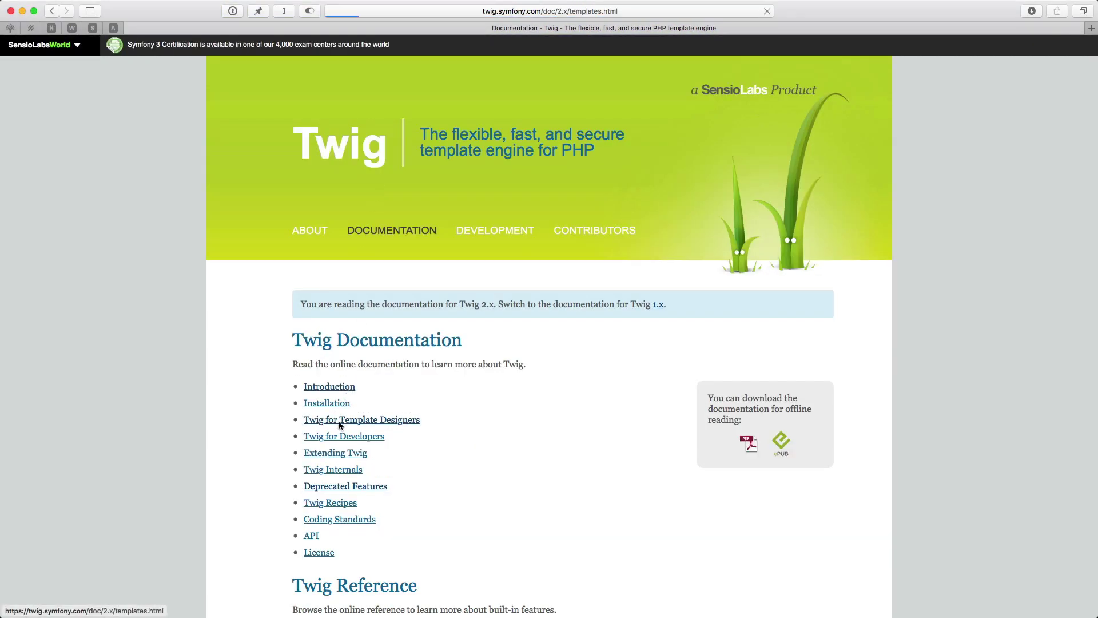
{"action": "scroll", "coordinate": [479, 431], "scroll_direction": "down", "scroll_amount": 9}
{"action": "scroll", "coordinate": [479, 432], "scroll_direction": "down", "scroll_amount": 10}
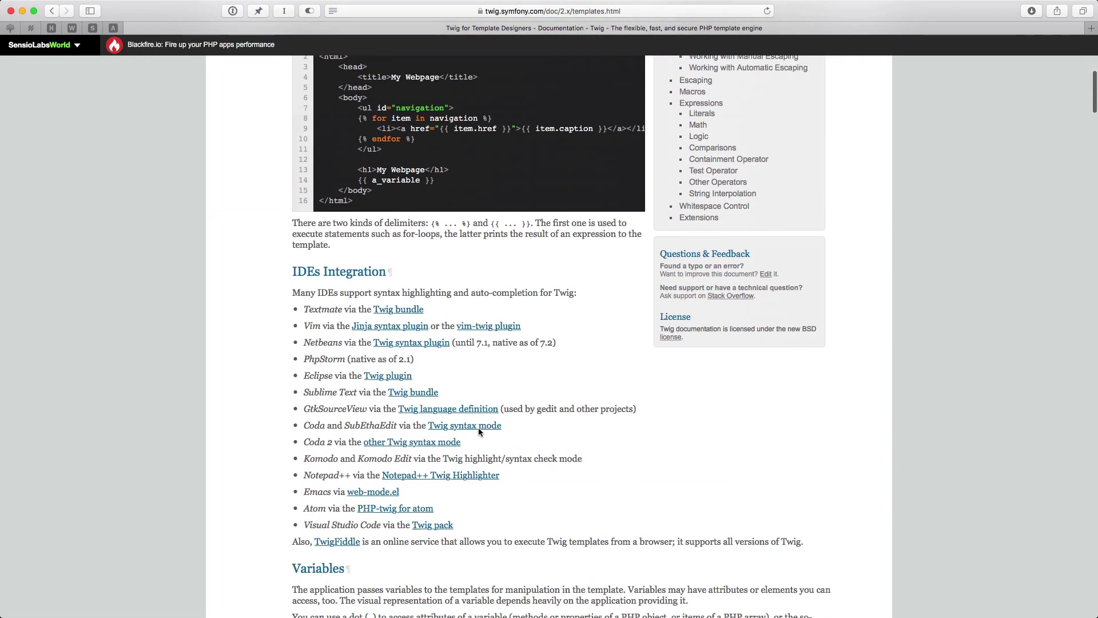
{"action": "scroll", "coordinate": [478, 427], "scroll_direction": "down", "scroll_amount": 3}
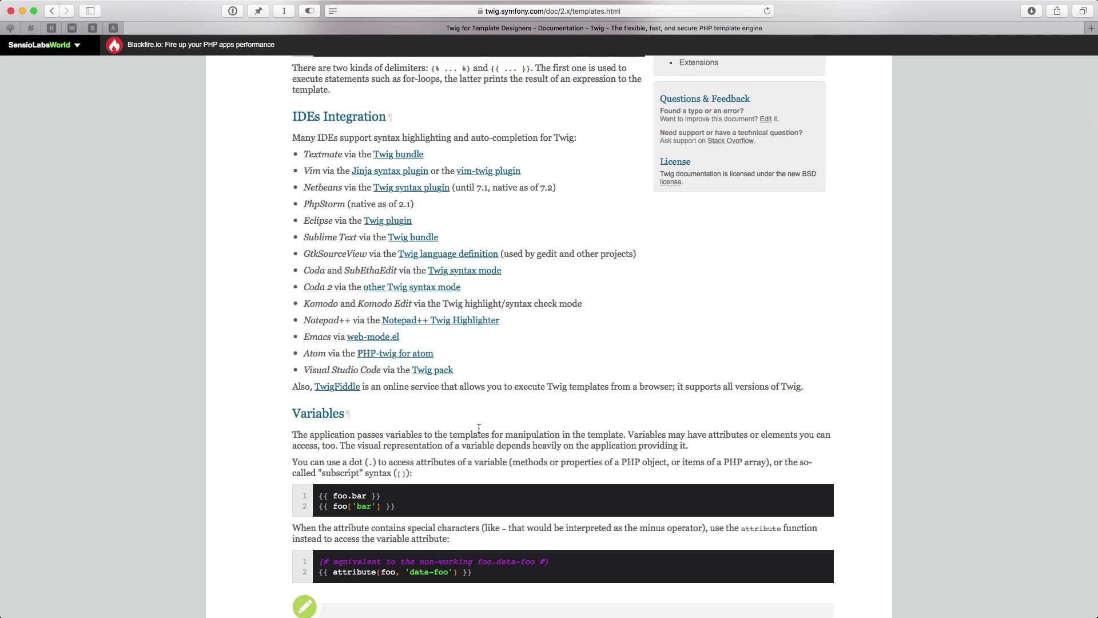
In the untitled tab, write {% for drink in drinks %}, {{ drink.title }}, {% endfor %} and highlight 'drinks'.
{"action": "key", "text": "super+Tab"}
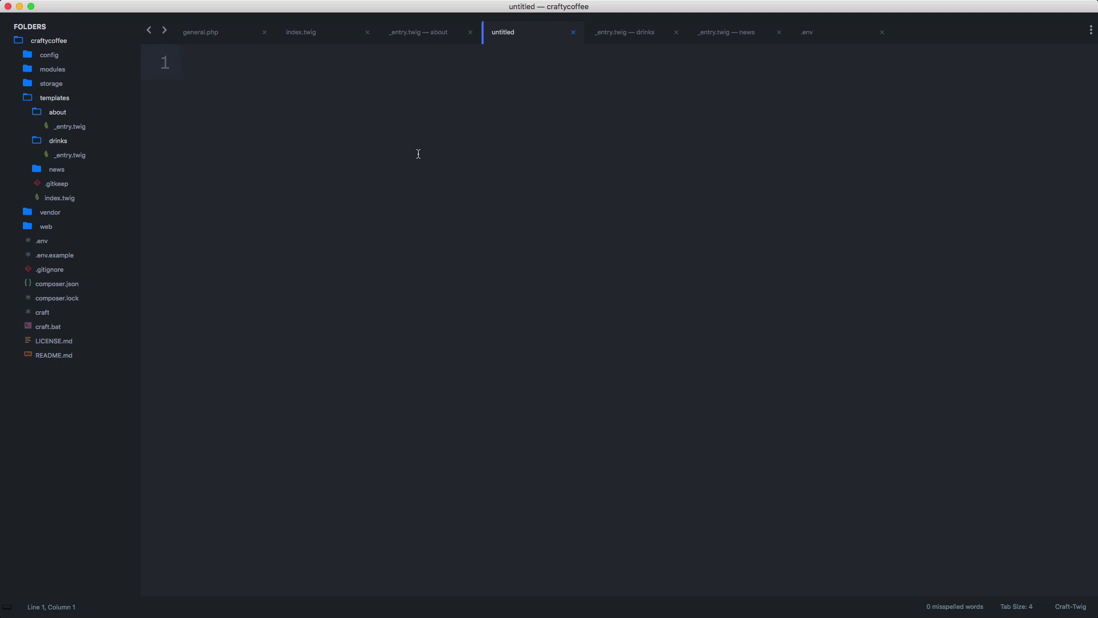
{"action": "type", "text": "{% for drink in drinks %}     {{ drink.title }} {% endfor %}"}
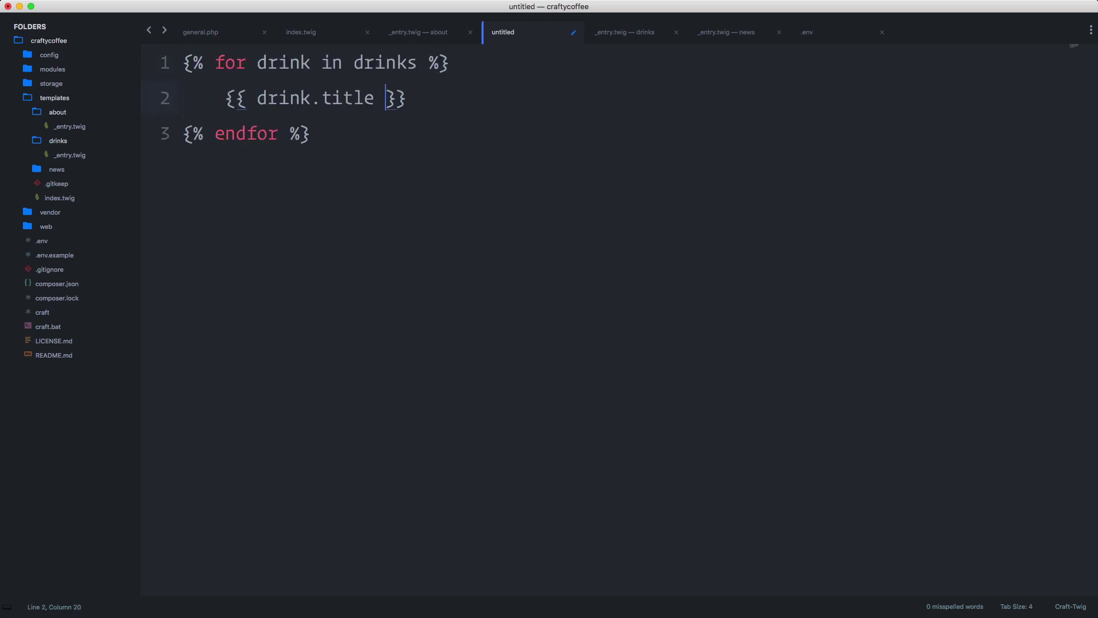
{"action": "double_click", "coordinate": [387, 69]}
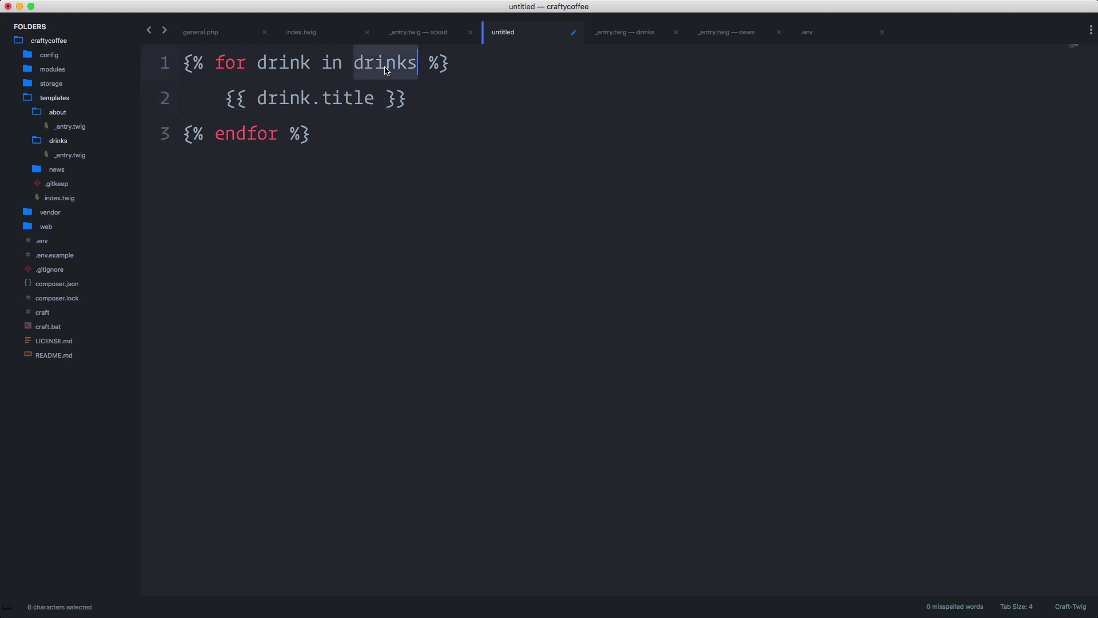
Highlight both 'drink' loop variables, the {{ drink.title }} expression, and the attribute 'title'.
{"action": "double_click", "coordinate": [291, 63]}
{"action": "double_click", "coordinate": [371, 63]}
{"action": "left_click_drag", "start_coordinate": [227, 99], "coordinate": [406, 98]}
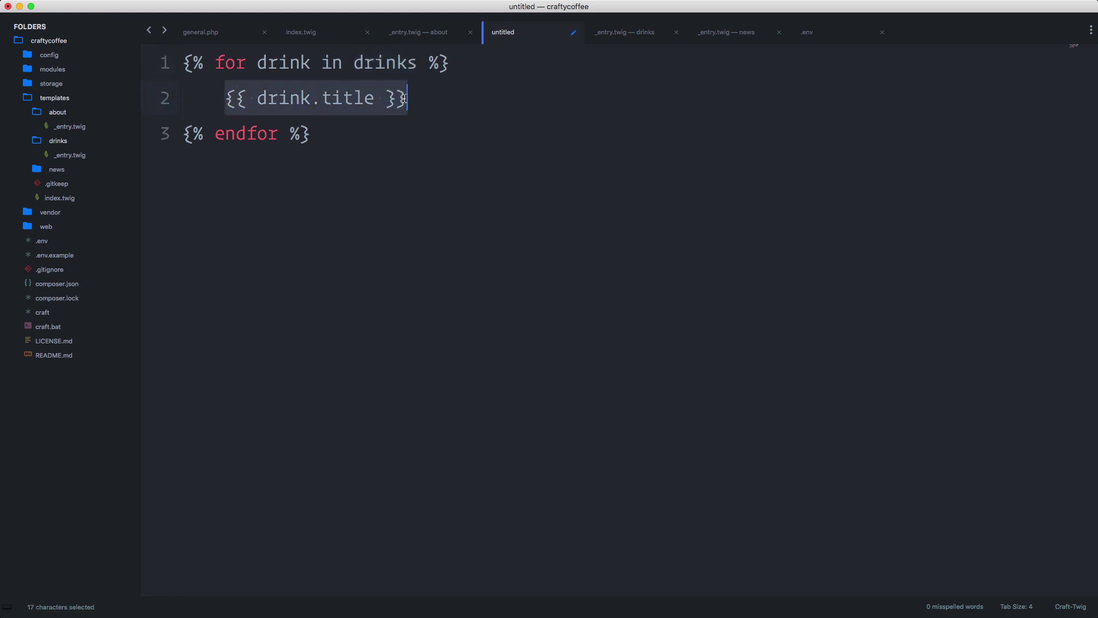
{"action": "left_click", "coordinate": [375, 102]}
{"action": "double_click", "coordinate": [366, 106]}
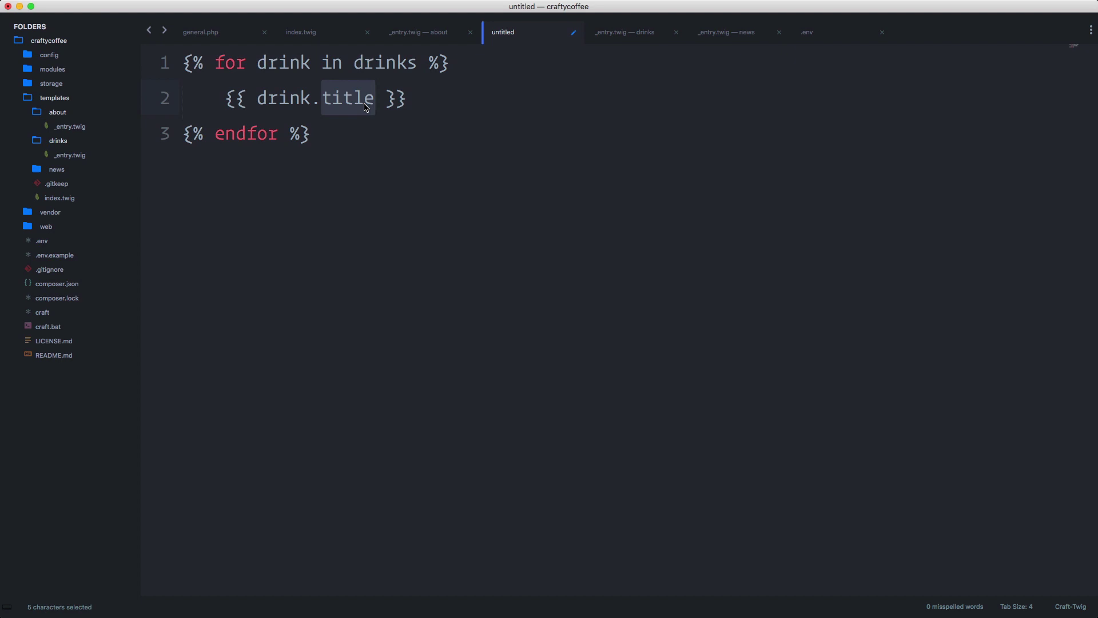
{"action": "left_click", "coordinate": [207, 68]}
{"action": "double_click", "coordinate": [201, 69]}
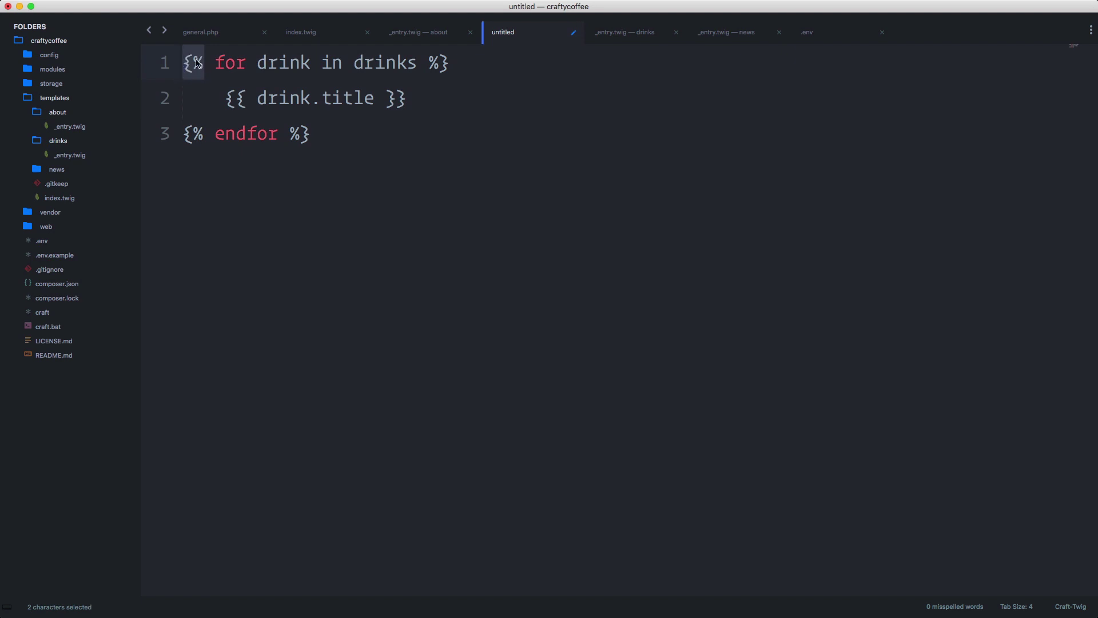
{"action": "left_click_drag", "start_coordinate": [429, 66], "coordinate": [450, 68]}
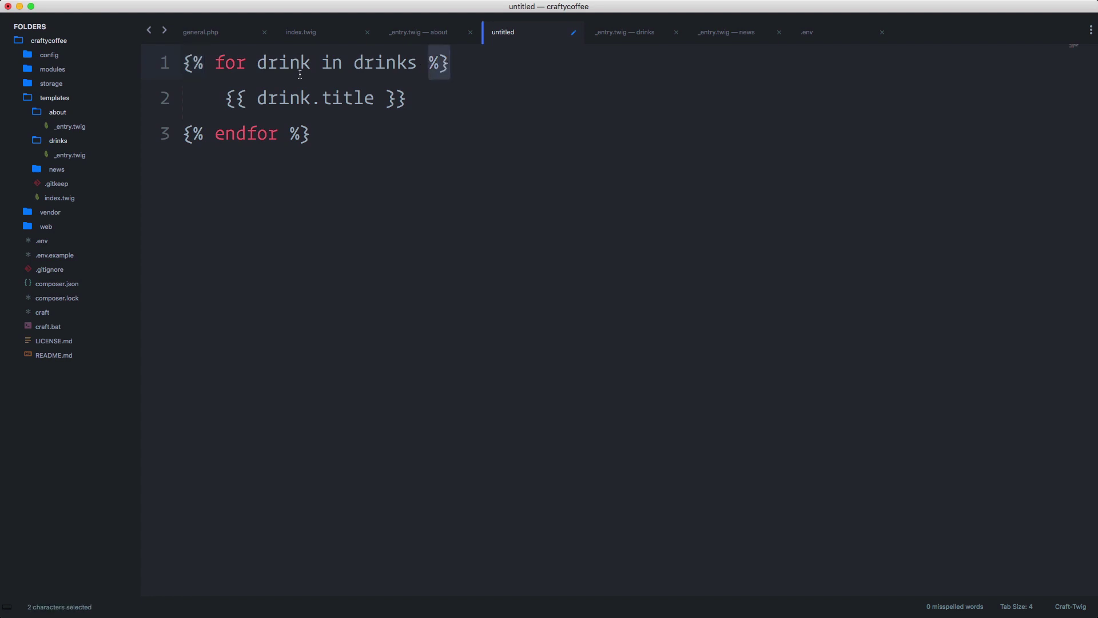
{"action": "left_click", "coordinate": [247, 98]}
{"action": "left_click_drag", "start_coordinate": [248, 97], "coordinate": [226, 98]}
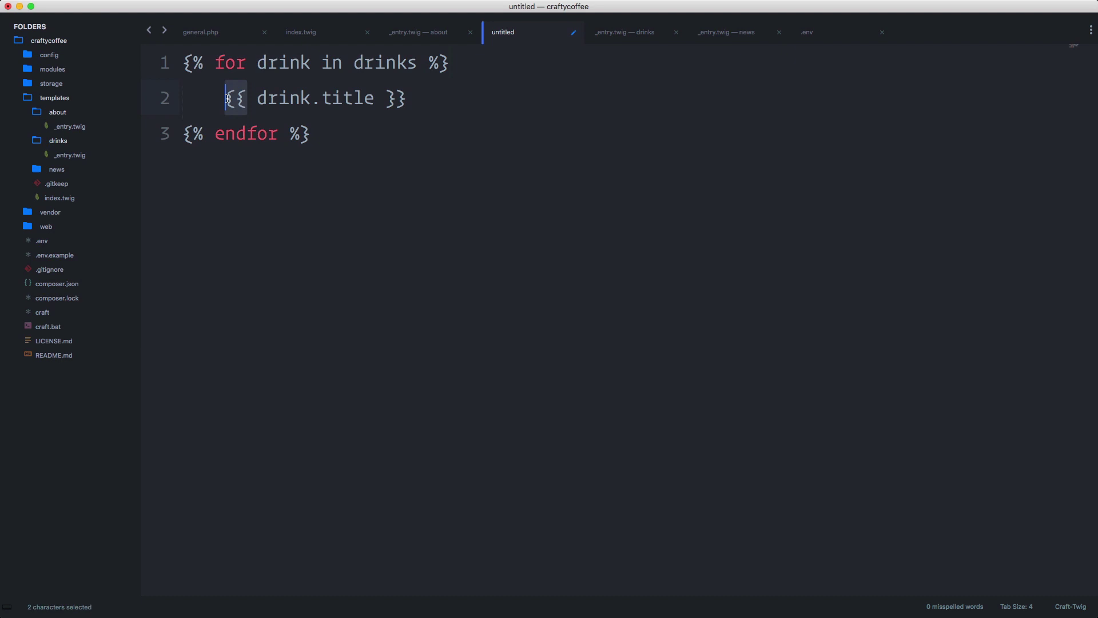
{"action": "left_click_drag", "start_coordinate": [384, 97], "coordinate": [406, 98]}
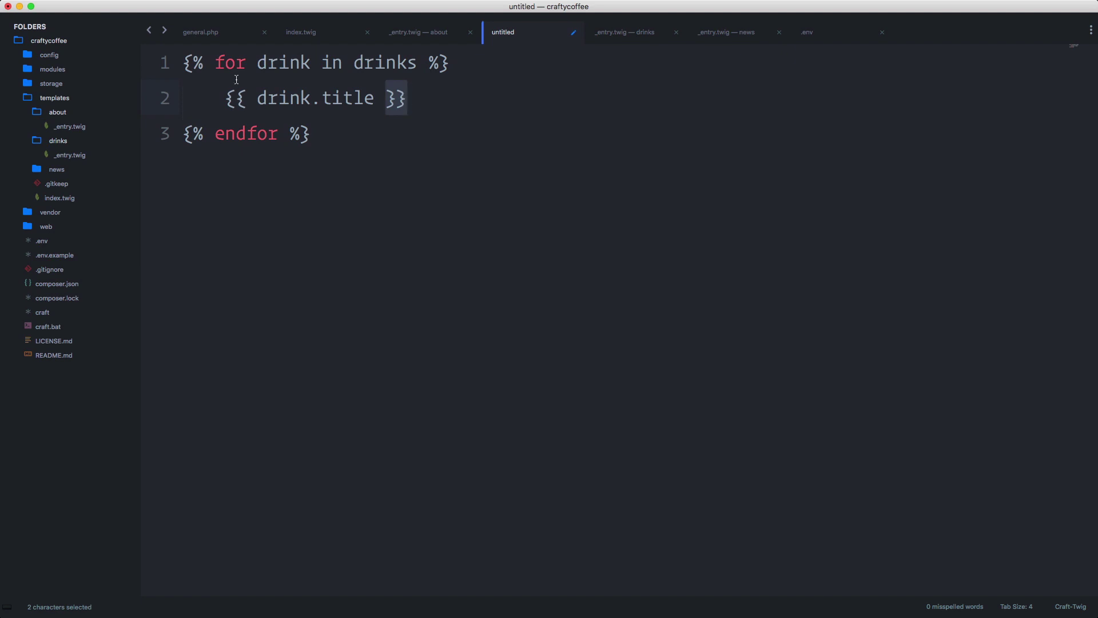
Point out the {% and {{ delimiters and the drink.title expression, then clear the selection.
{"action": "left_click", "coordinate": [259, 63]}
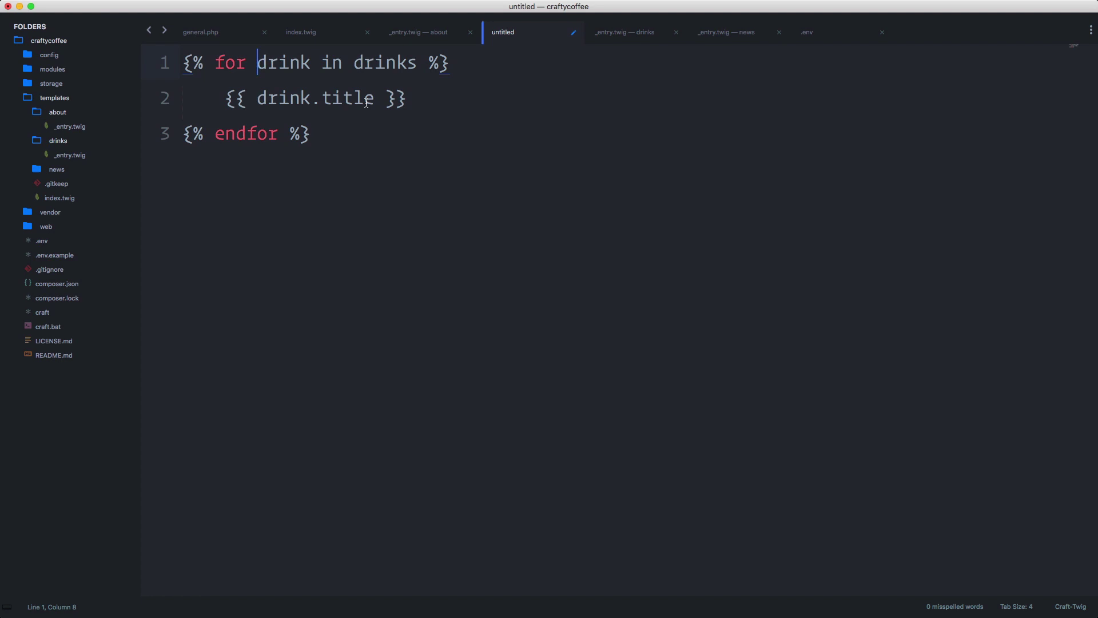
{"action": "double_click", "coordinate": [187, 63]}
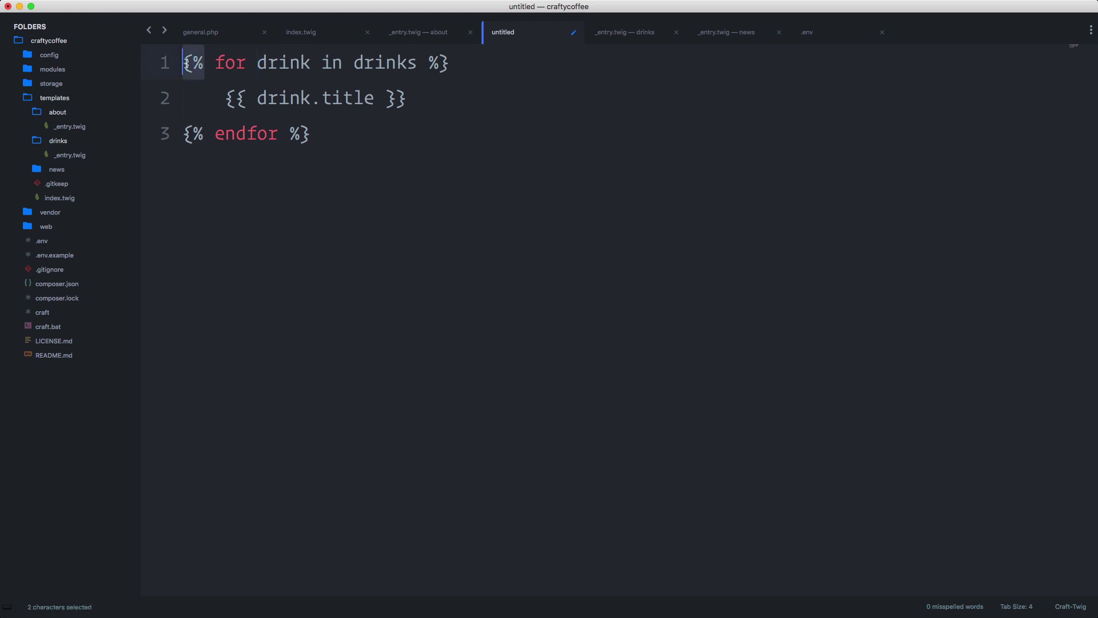
{"action": "double_click", "coordinate": [229, 99]}
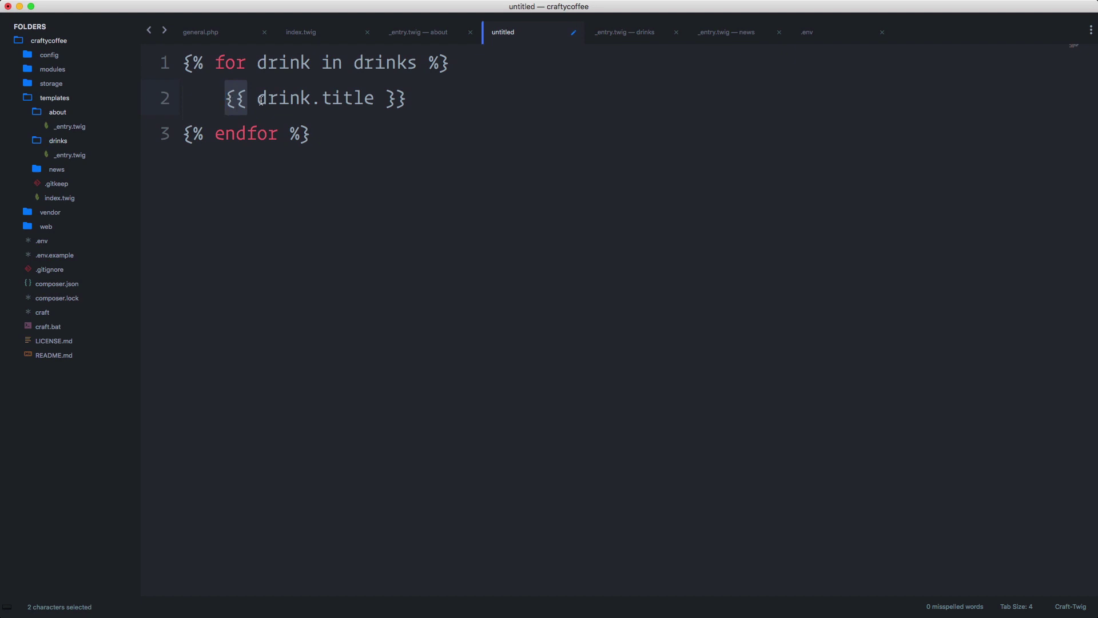
{"action": "left_click_drag", "start_coordinate": [256, 98], "coordinate": [370, 100]}
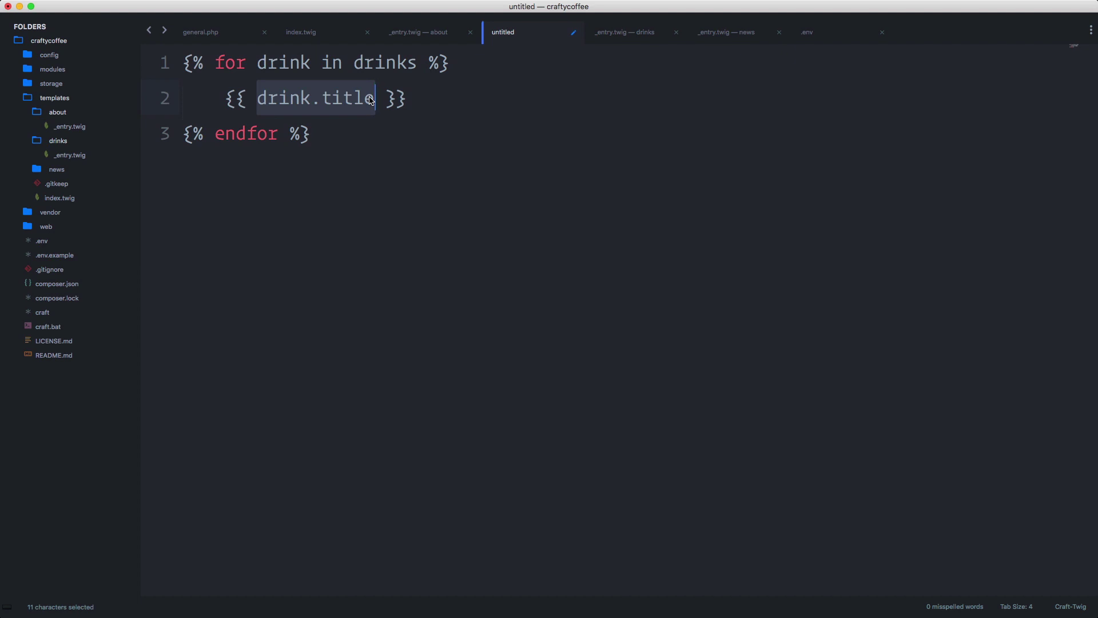
{"action": "left_click", "coordinate": [284, 74]}
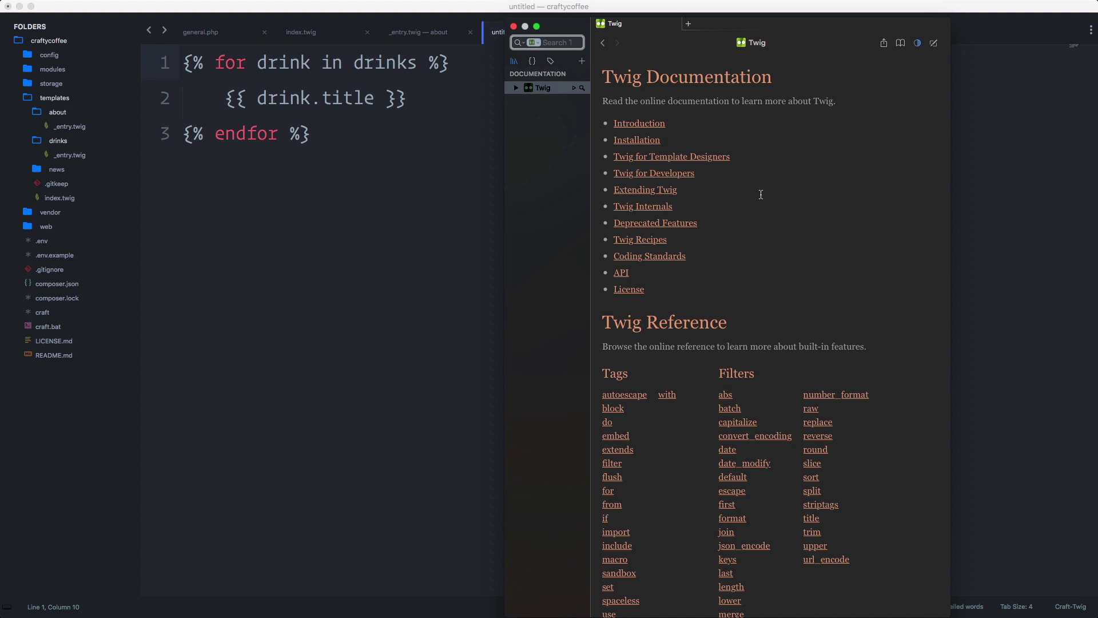
Search Dash for 'for lo' and browse the Twig for loop documentation.
{"action": "type", "text": "for lo"}
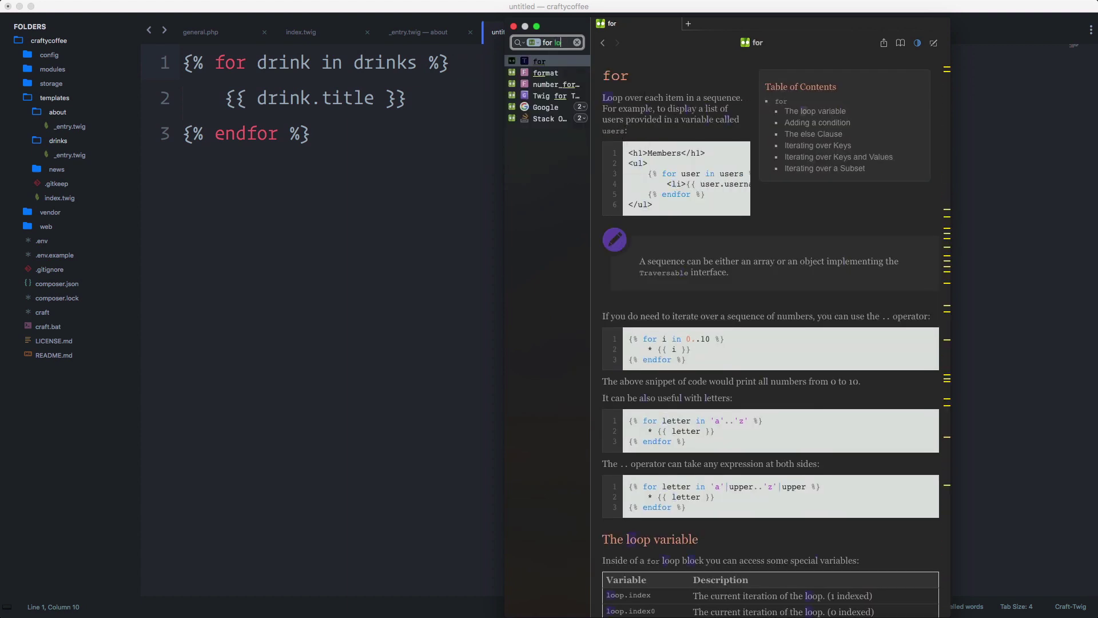
{"action": "scroll", "coordinate": [777, 342], "scroll_direction": "down", "scroll_amount": 1}
{"action": "scroll", "coordinate": [777, 342], "scroll_direction": "down", "scroll_amount": 3}
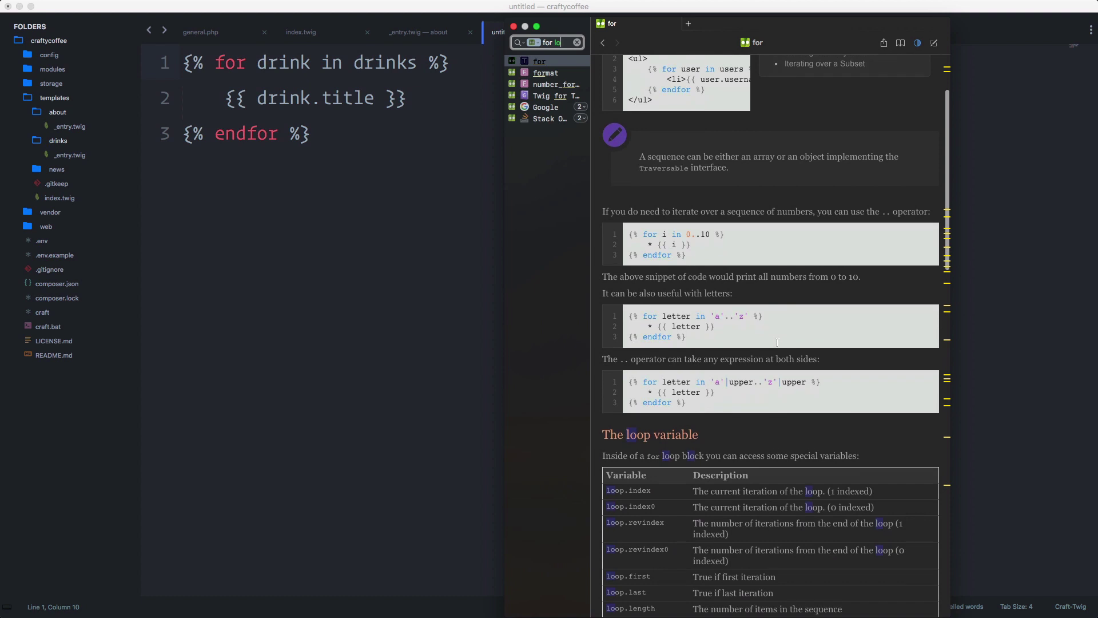
{"action": "scroll", "coordinate": [777, 340], "scroll_direction": "up", "scroll_amount": 4}
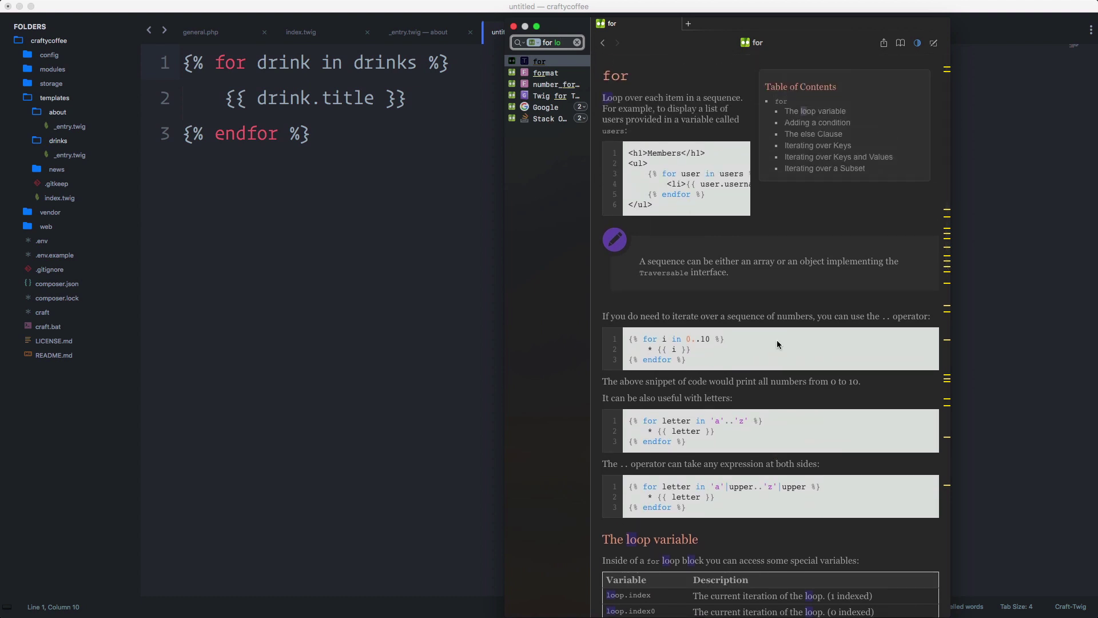
Hide and recall the Dash window, then search it for 'variables'.
{"action": "key", "text": "Escape"}
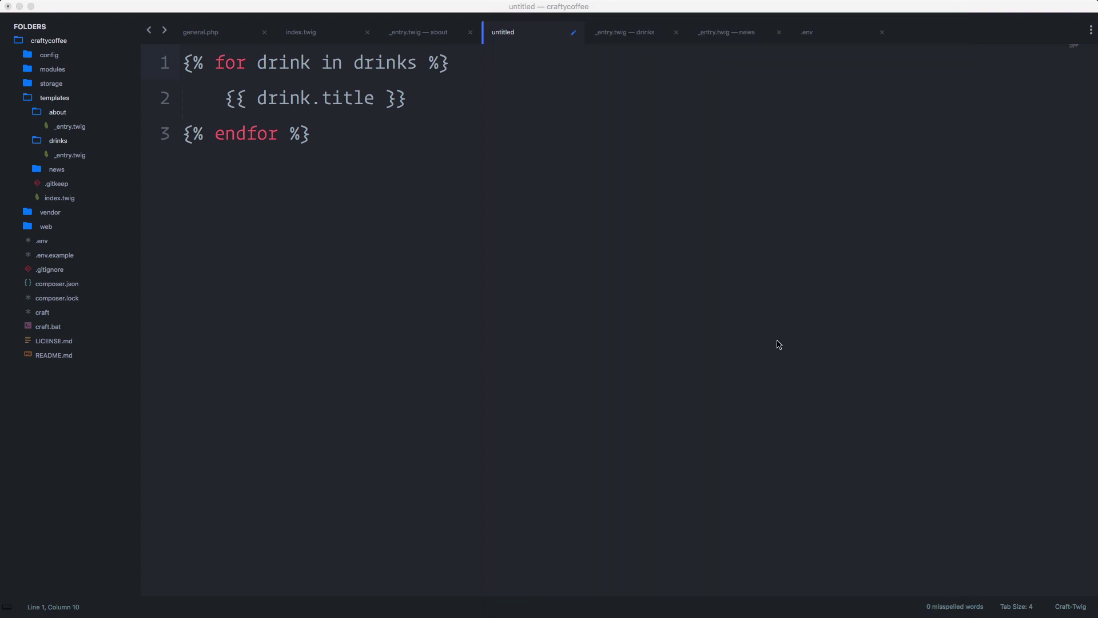
{"action": "key", "text": "alt+space"}
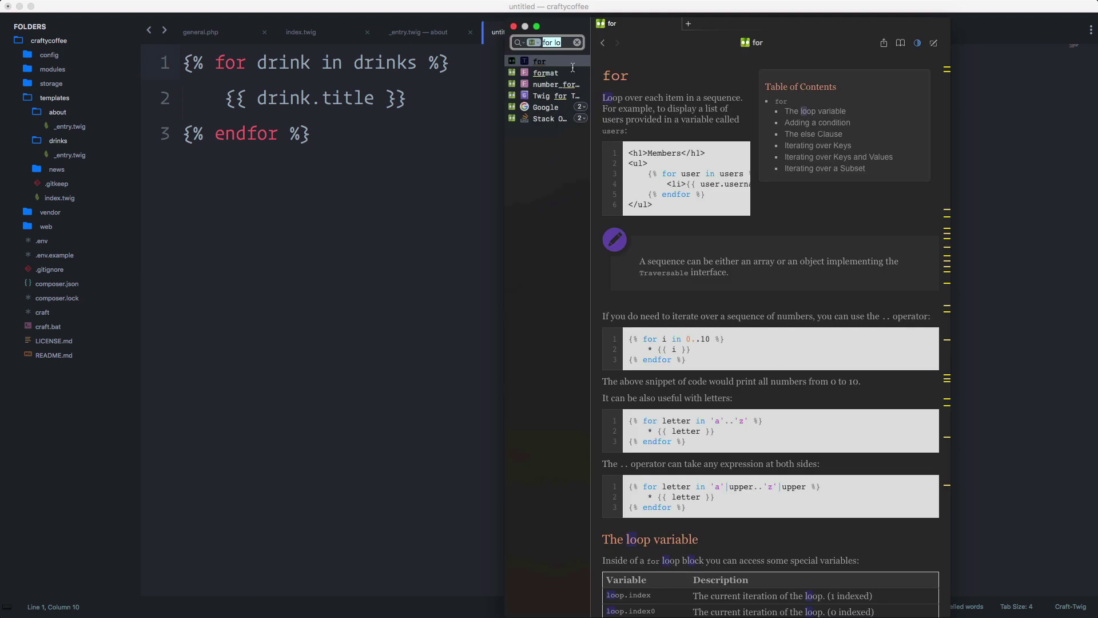
{"action": "type", "text": "var"}
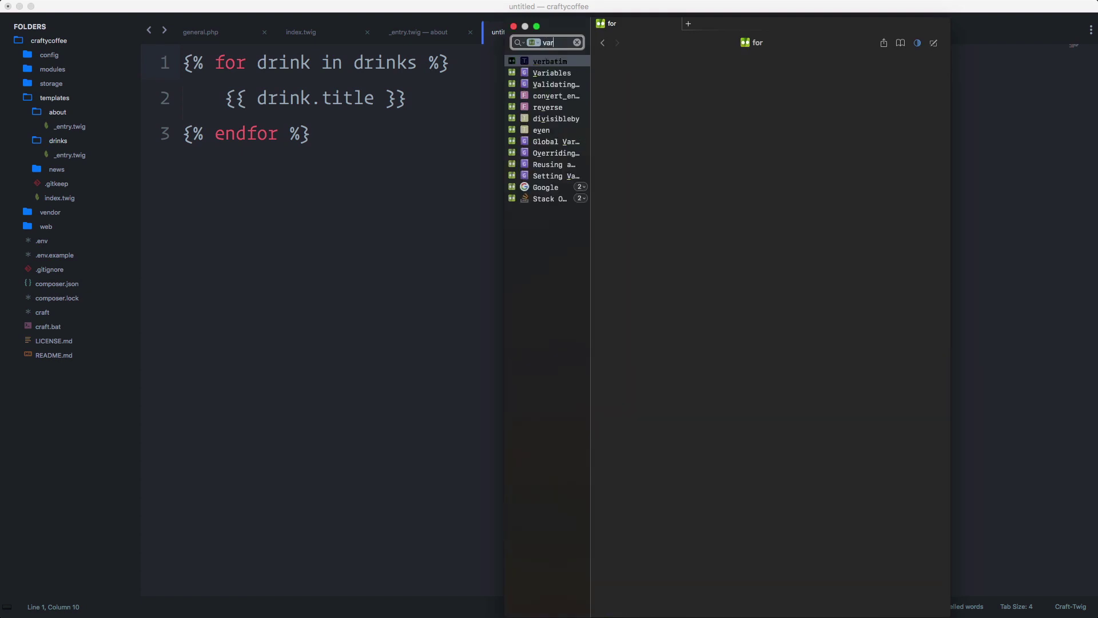
{"action": "type", "text": "iables"}
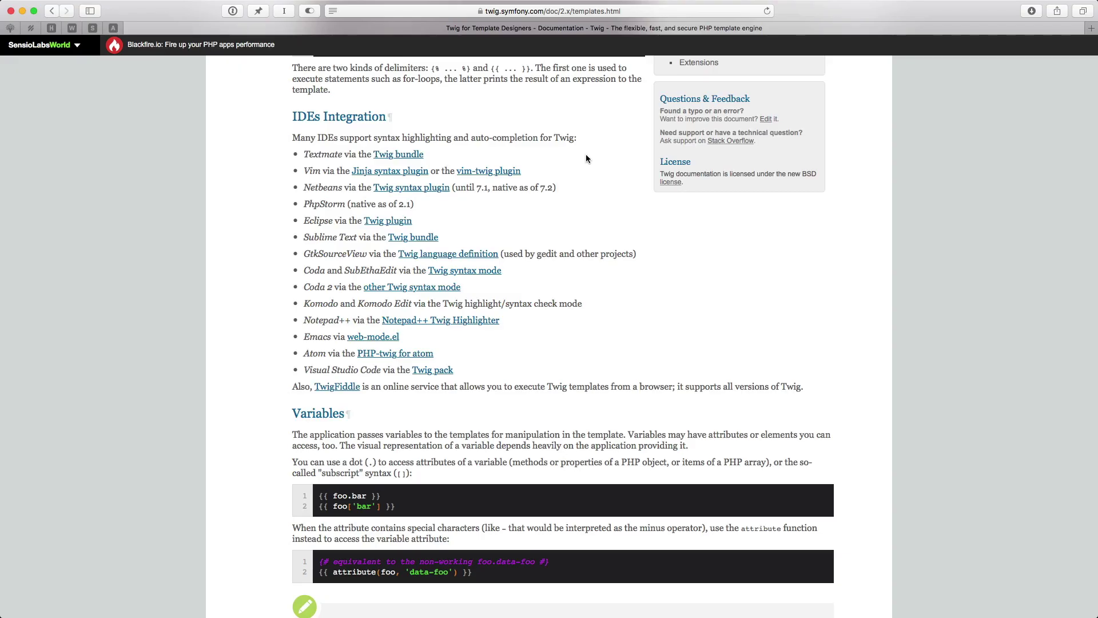
Go to the Twig Documentation index and open the Twig for Template Designers guide.
{"action": "scroll", "coordinate": [586, 155], "scroll_direction": "up", "scroll_amount": 1}
{"action": "scroll", "coordinate": [586, 154], "scroll_direction": "up", "scroll_amount": 10}
{"action": "scroll", "coordinate": [586, 155], "scroll_direction": "up", "scroll_amount": 5}
{"action": "scroll", "coordinate": [586, 154], "scroll_direction": "up", "scroll_amount": 3}
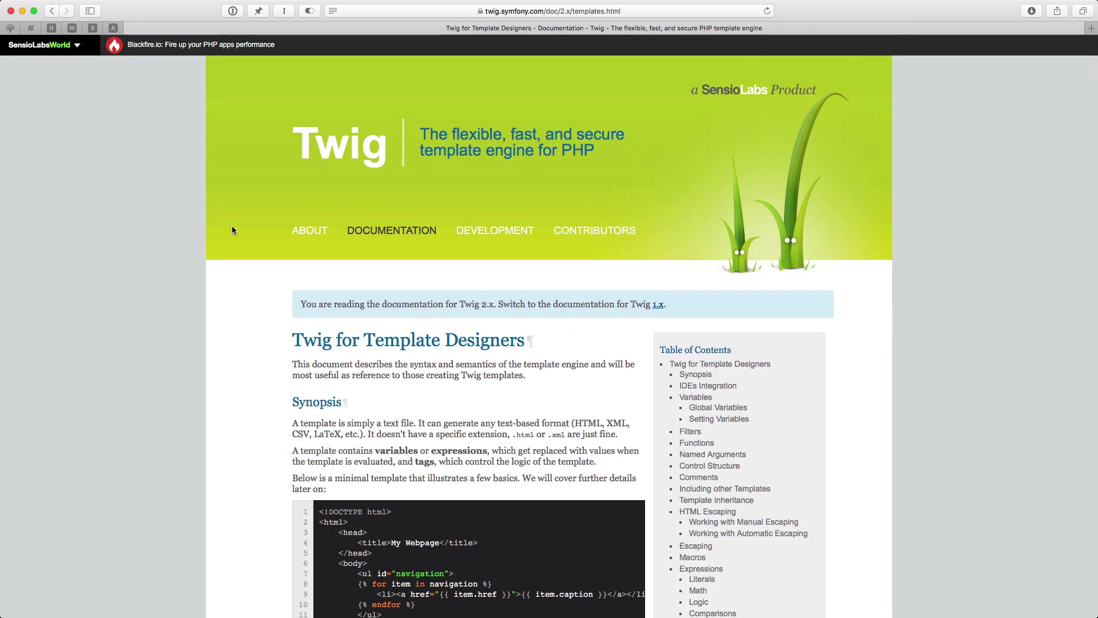
{"action": "left_click", "coordinate": [392, 245]}
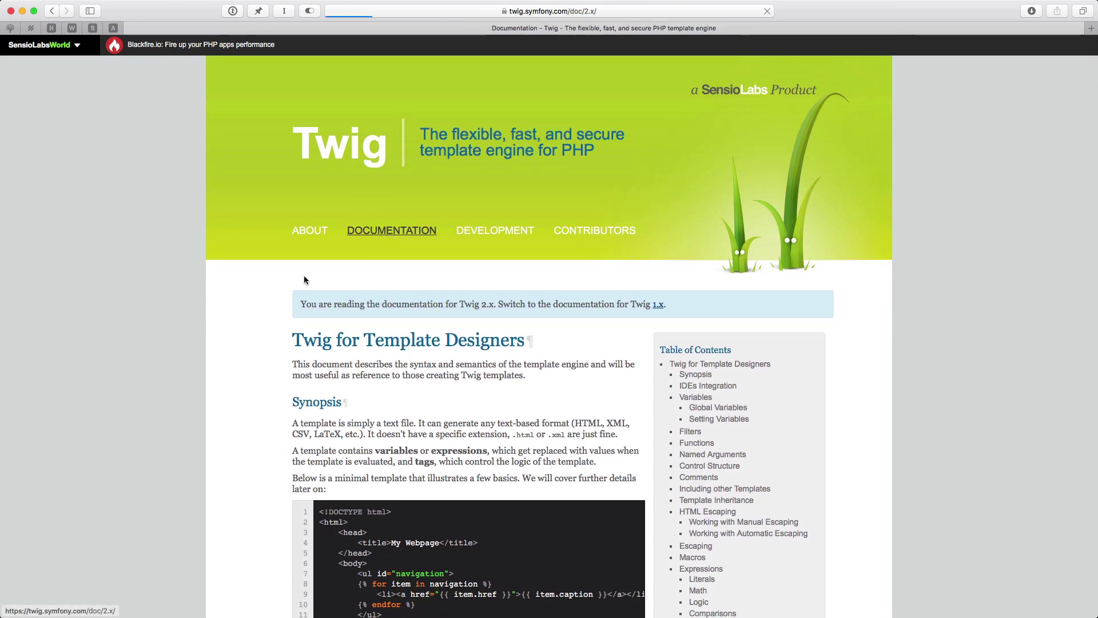
{"action": "scroll", "coordinate": [260, 329], "scroll_direction": "down", "scroll_amount": 5}
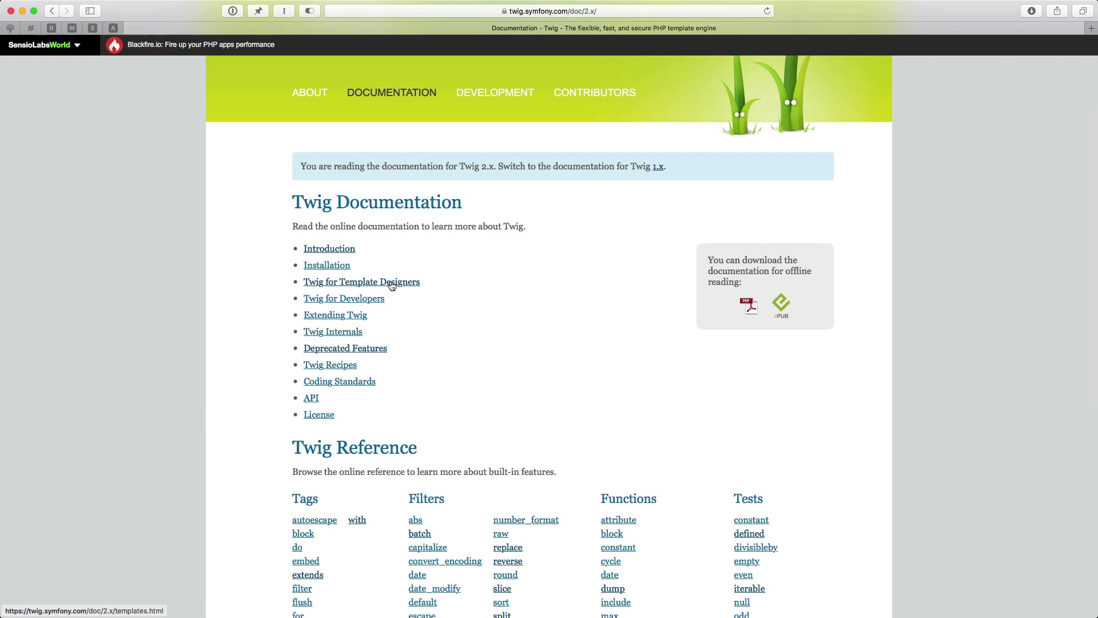
{"action": "left_click", "coordinate": [391, 285]}
{"action": "scroll", "coordinate": [273, 380], "scroll_direction": "down", "scroll_amount": 5}
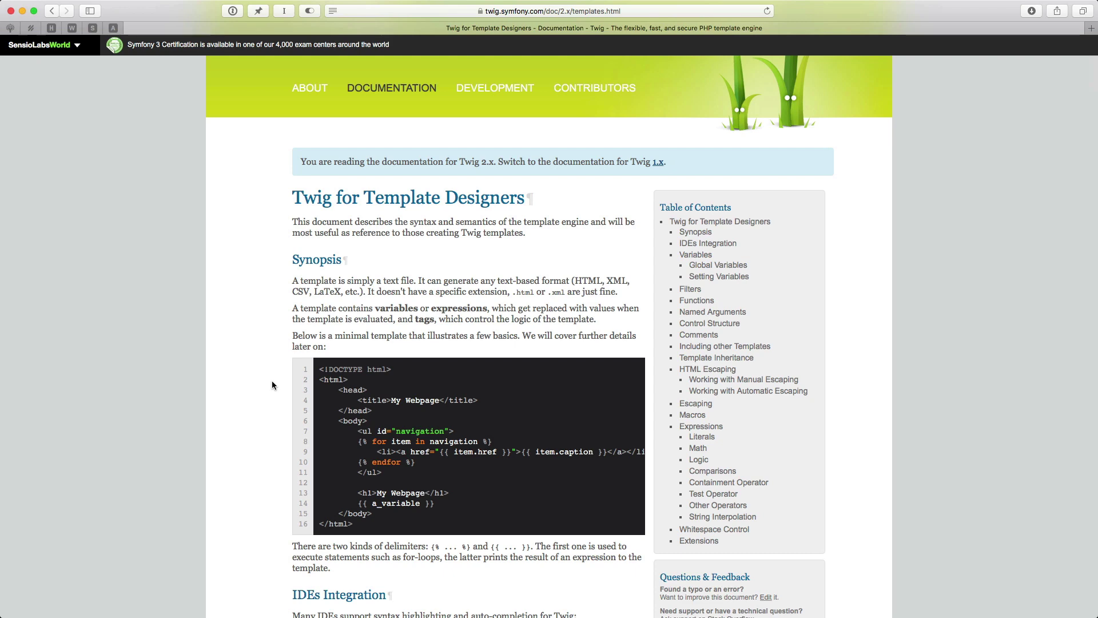
Browse the Twig for Developers guide, then return to the documentation index.
{"action": "left_click", "coordinate": [52, 11]}
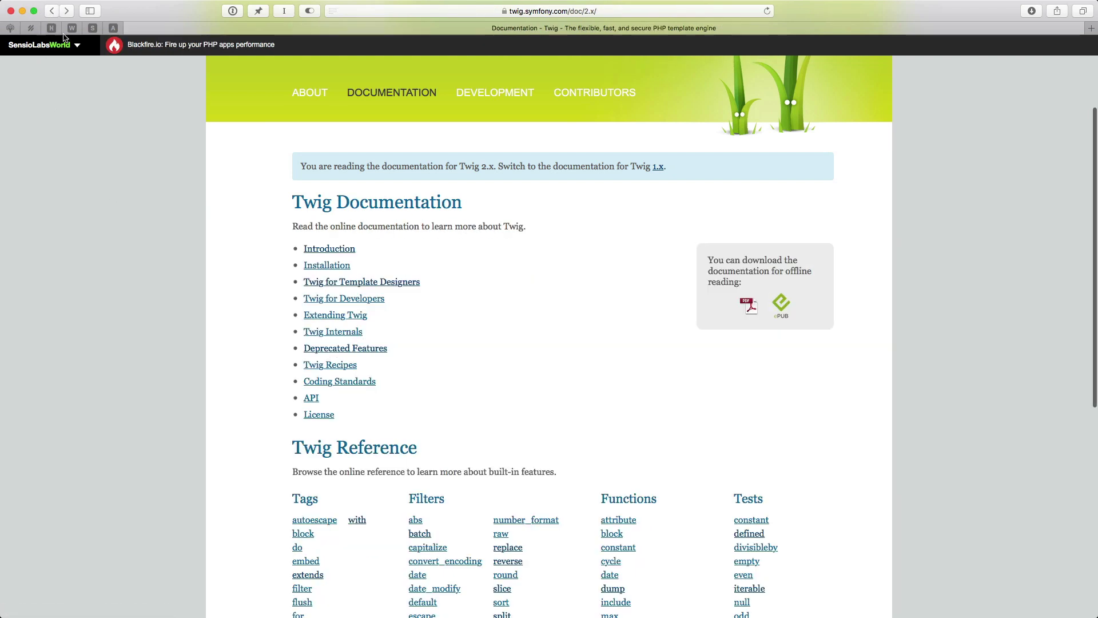
{"action": "left_click", "coordinate": [336, 298]}
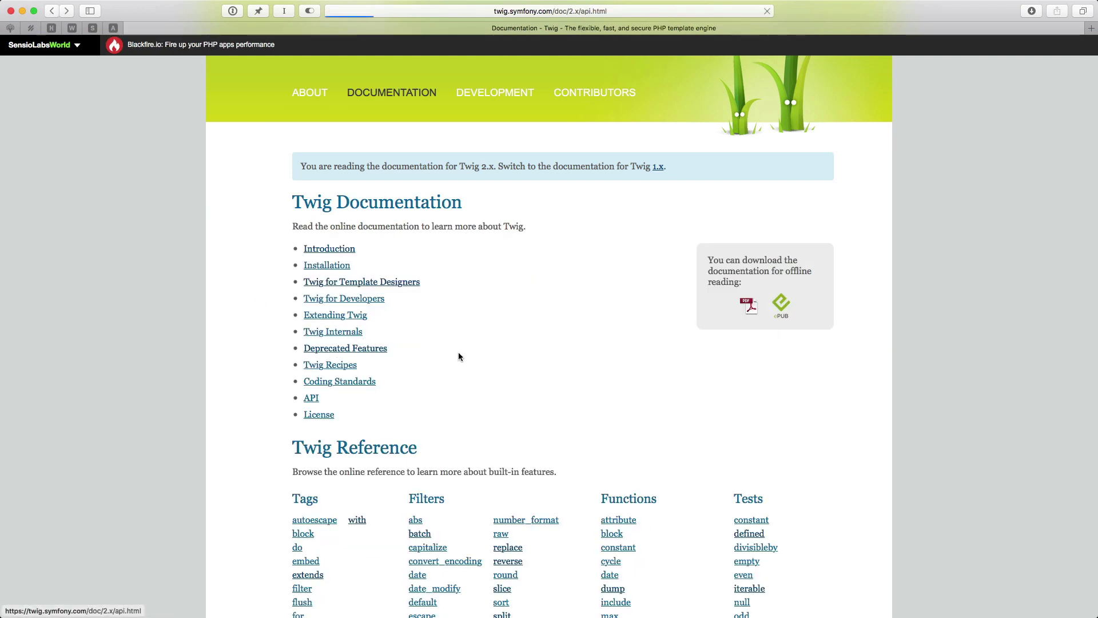
{"action": "scroll", "coordinate": [258, 363], "scroll_direction": "down", "scroll_amount": 10}
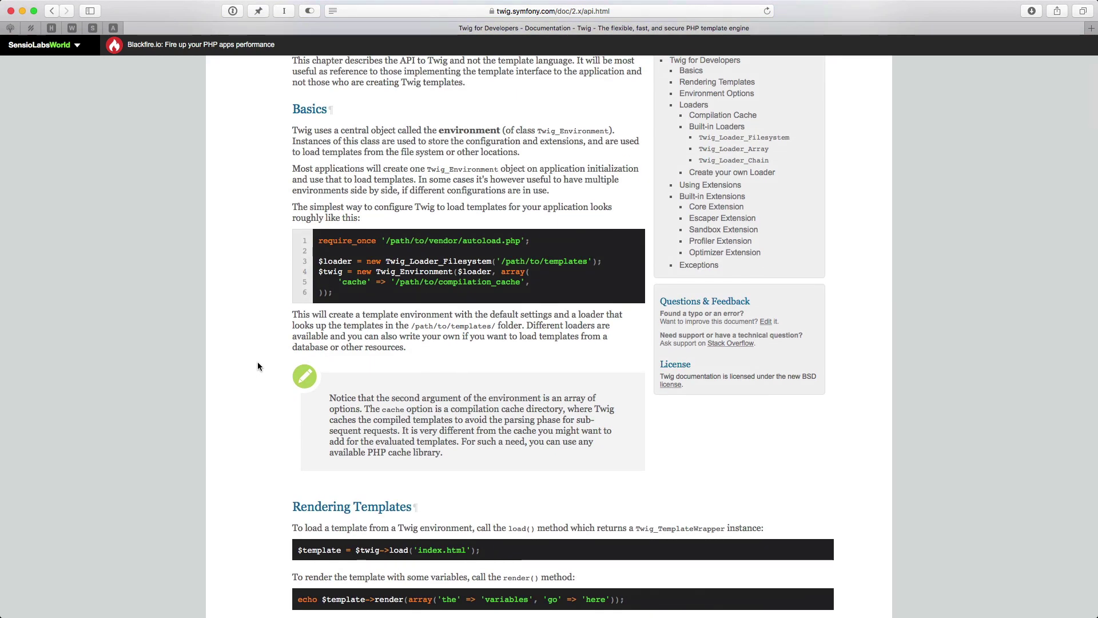
{"action": "key", "text": "super+bracketleft"}
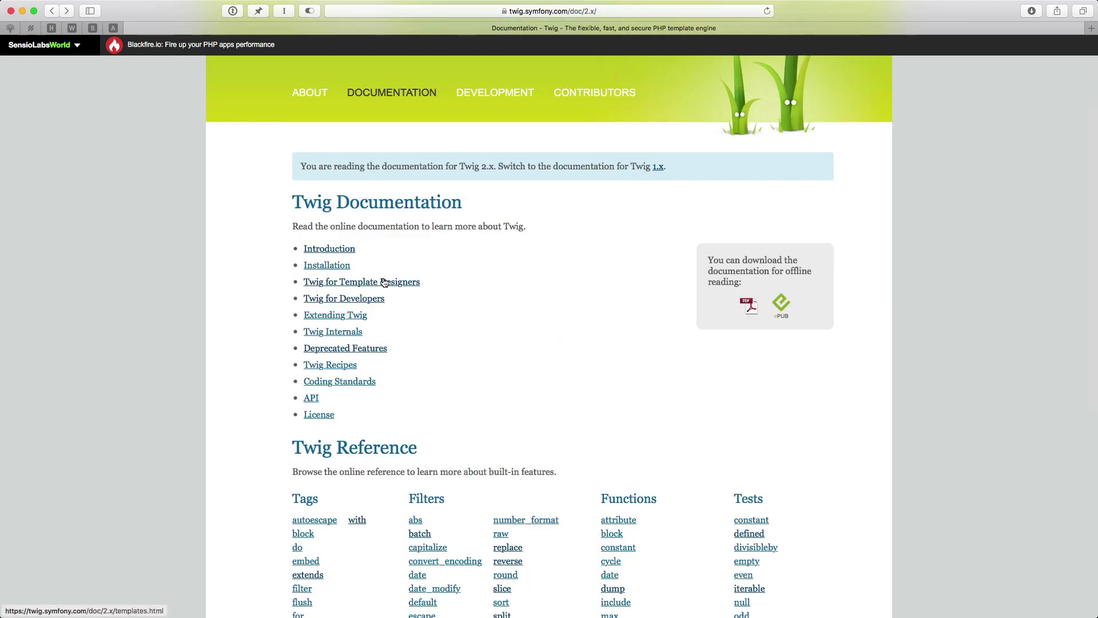